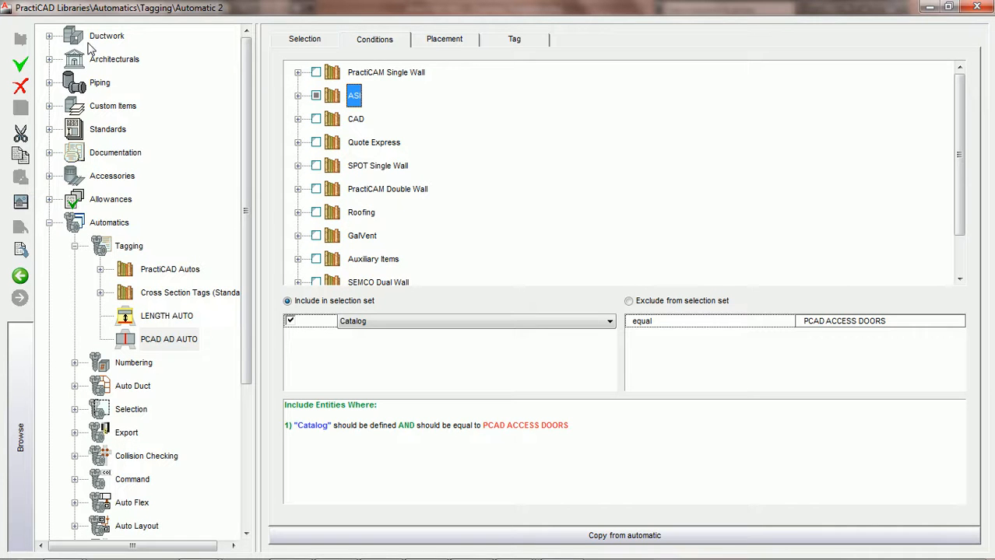
Open the PCAD ACCESS DOORS catalog of the #CJT3 straight fitting under ASI rectangular ductwork.
left_click(49, 37)
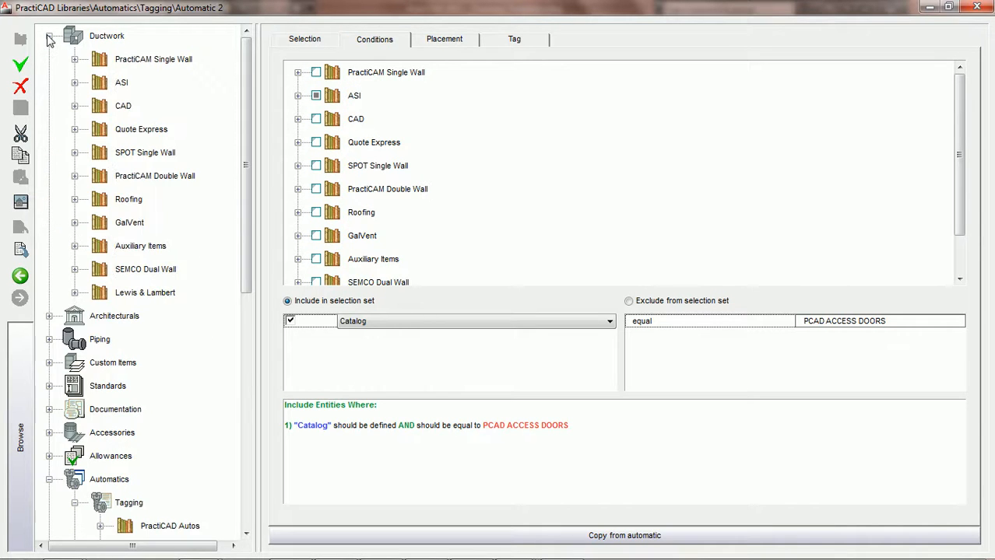
left_click(74, 82)
left_click(101, 106)
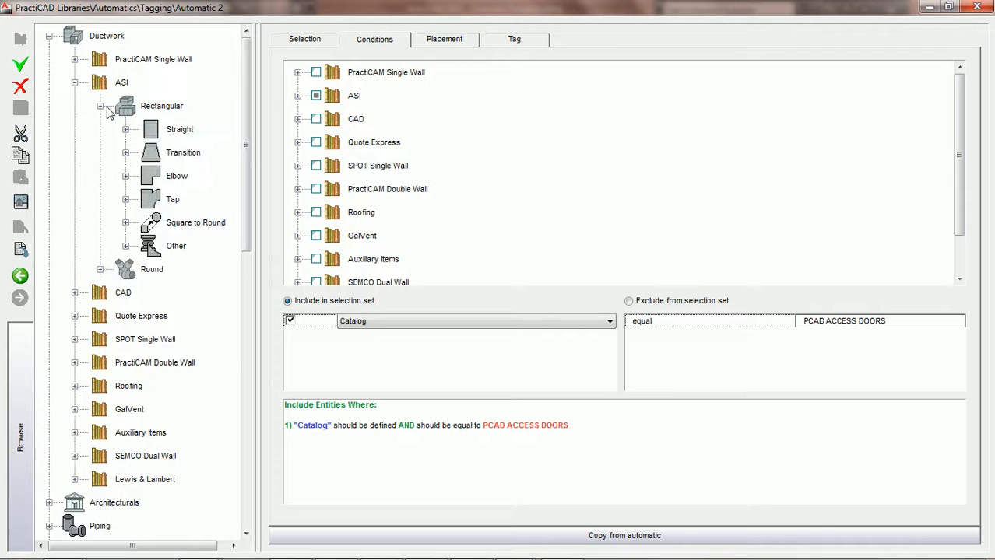
left_click(126, 129)
left_click(204, 154)
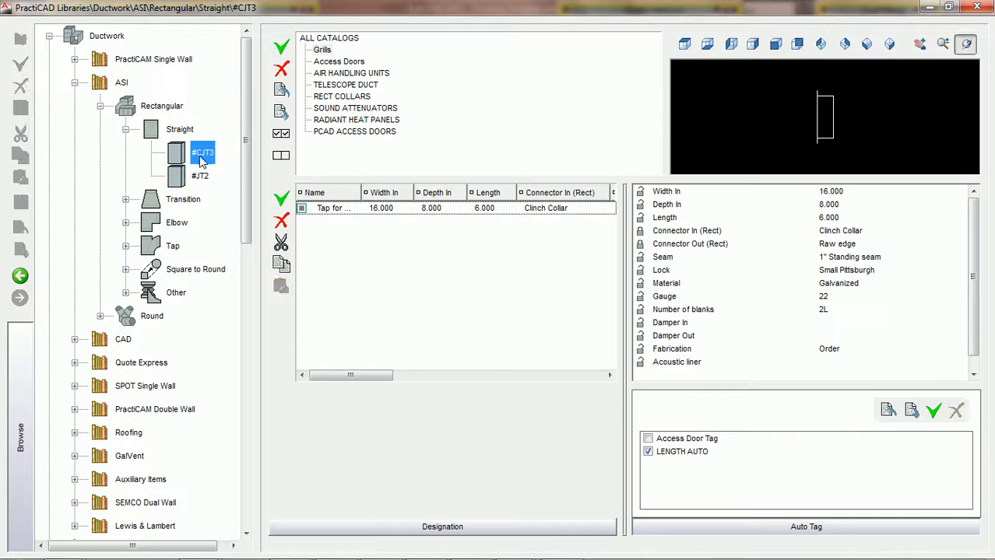
left_click(360, 134)
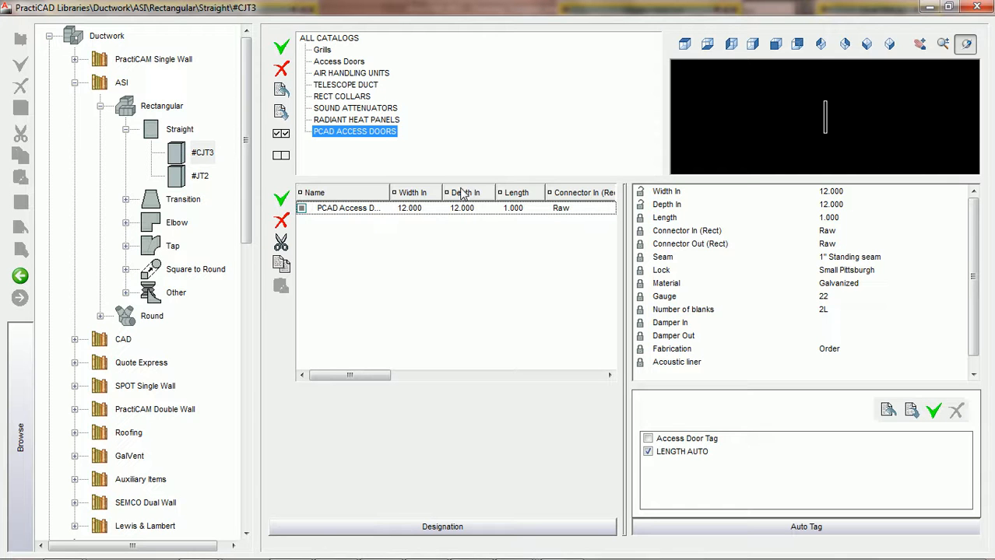
Add a new auto tag to the access door fitting, copying its settings from the PCAD AD AUTO tagging automatic.
left_click(934, 413)
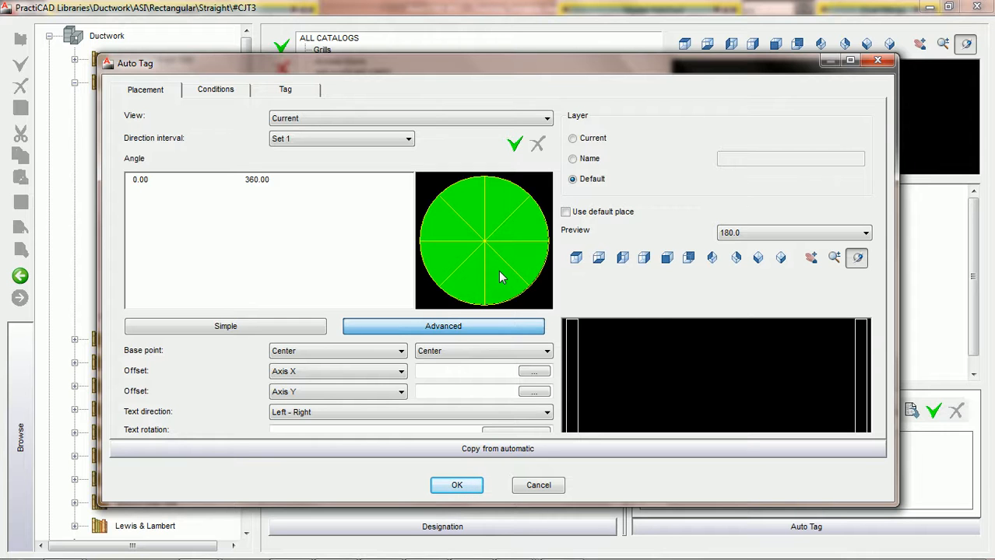
left_click(493, 450)
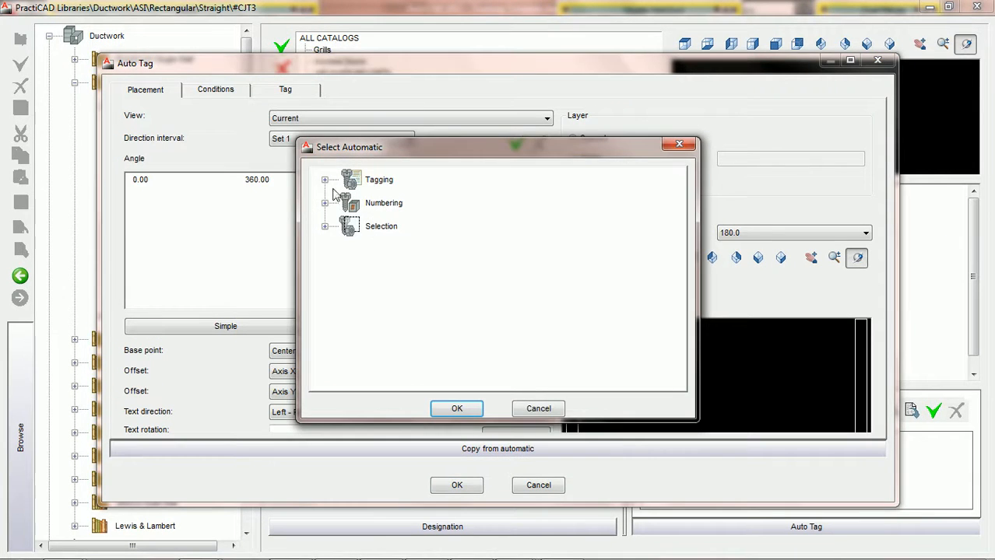
double_click(378, 180)
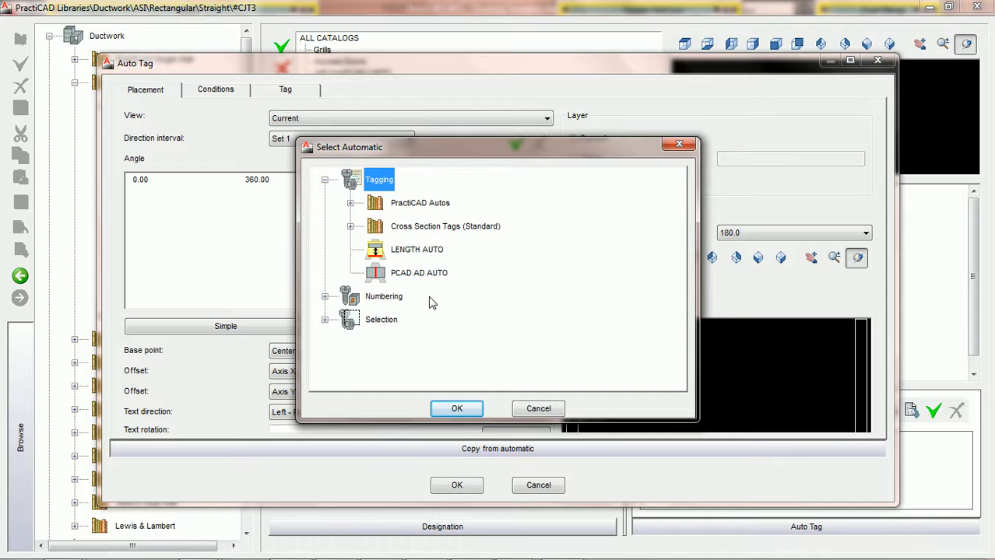
double_click(420, 274)
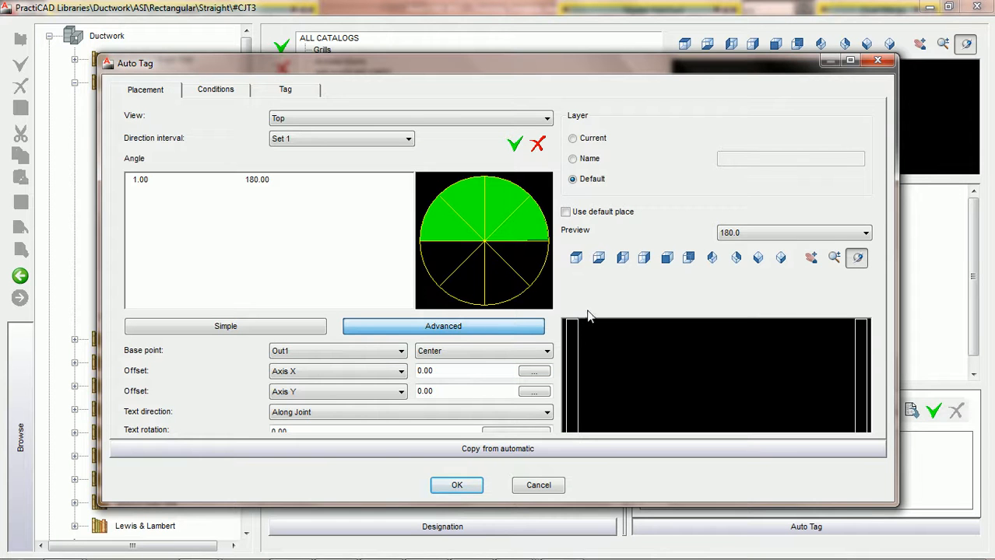
Check the copied tag's Catalog condition for PCAD ACCESS DOORS and save the new auto tag.
left_click(218, 92)
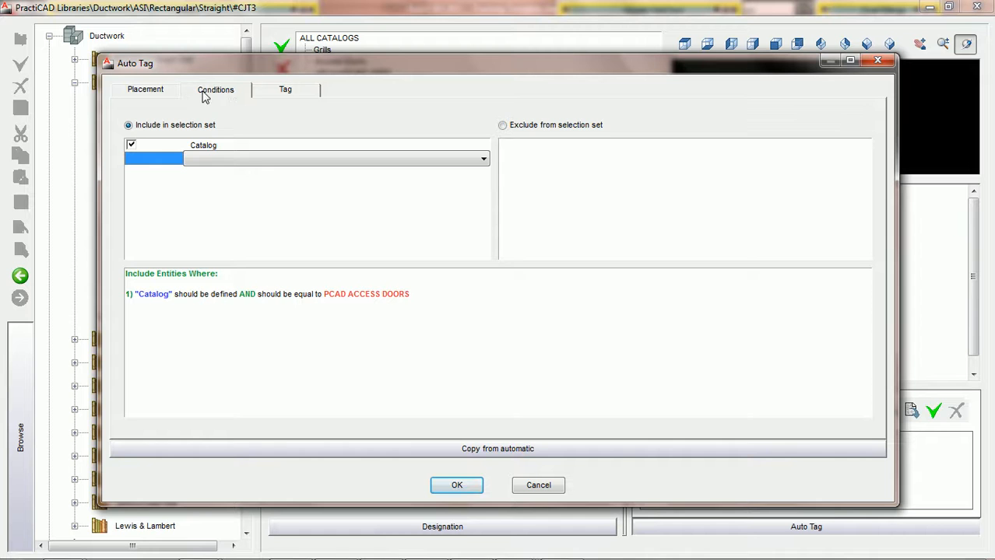
left_click(234, 153)
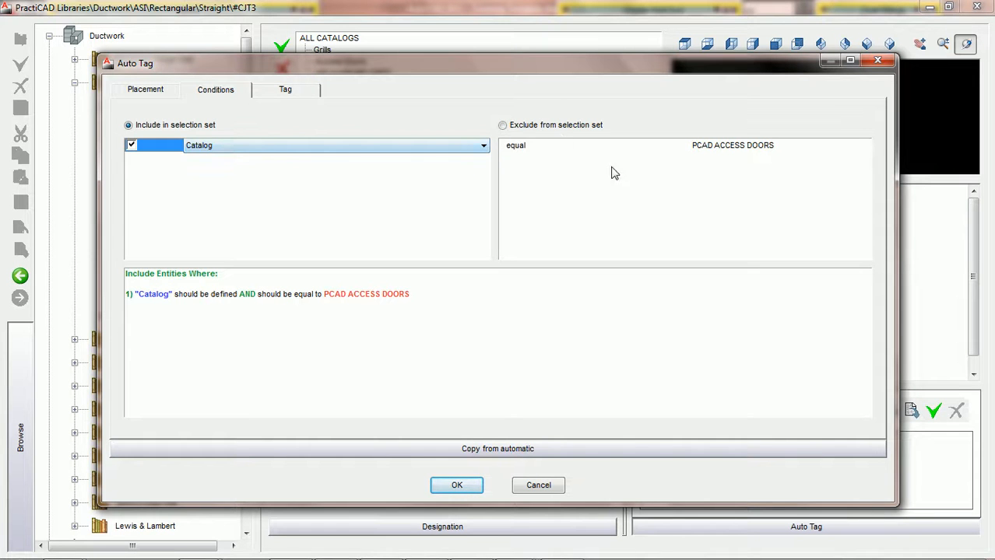
left_click_drag(600, 64, 604, 168)
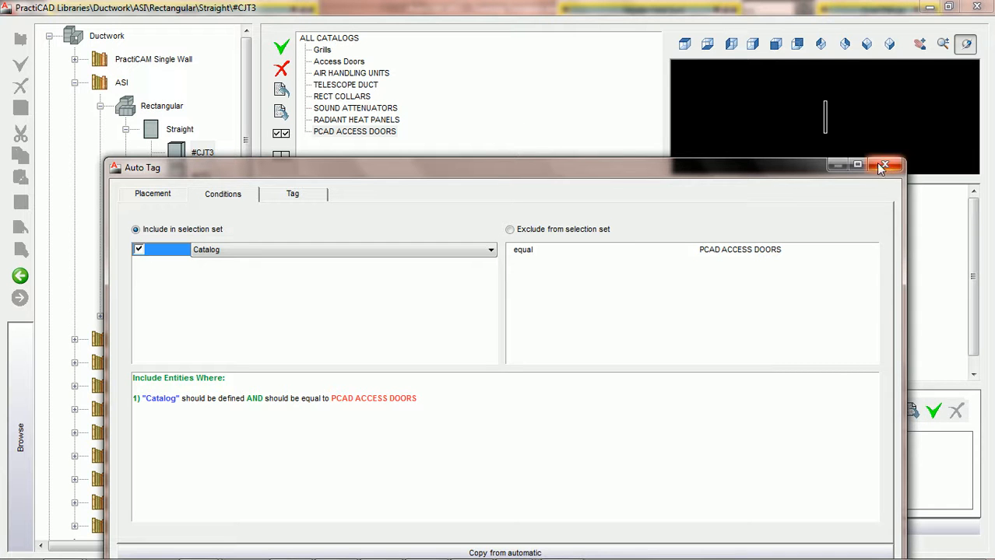
left_click_drag(760, 162, 736, 83)
left_click(440, 510)
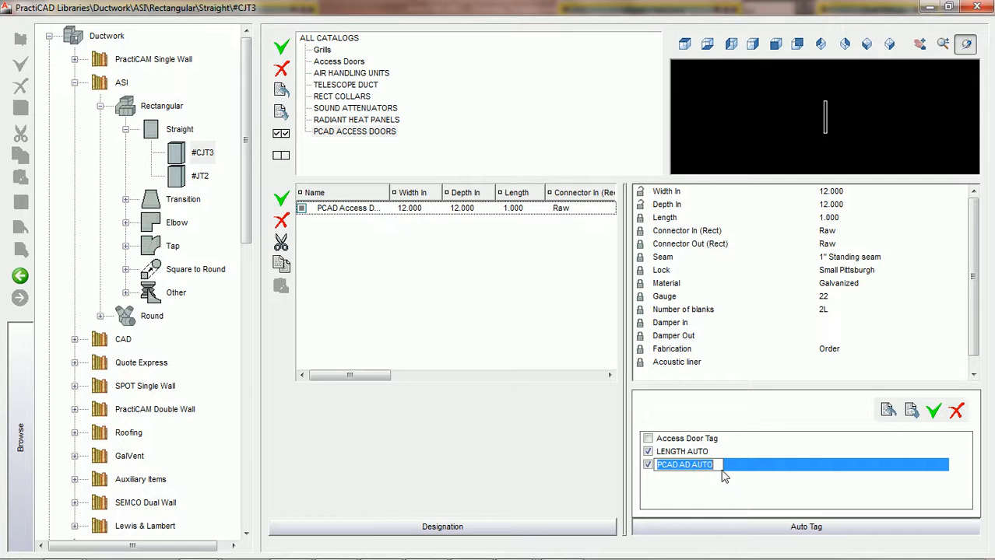
left_click(764, 481)
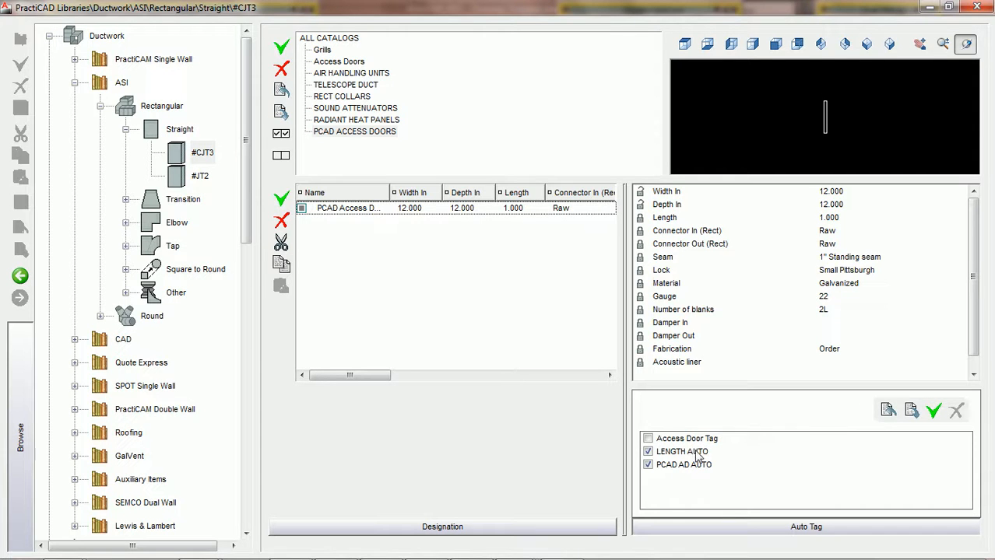
Add an inclusion condition to the LENGTH AUTO tag using the Catalog property and the not equal operator.
left_click(692, 456)
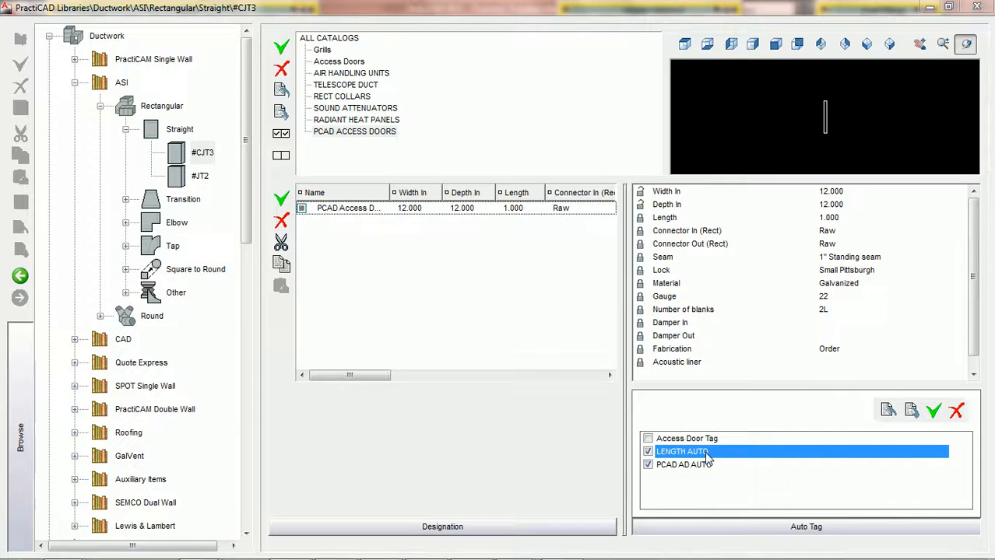
double_click(705, 455)
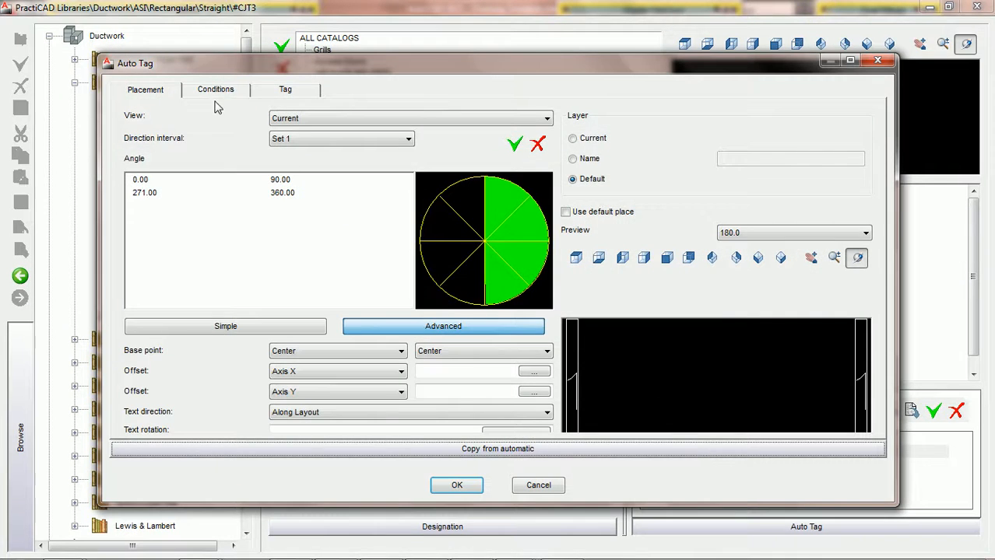
left_click(215, 90)
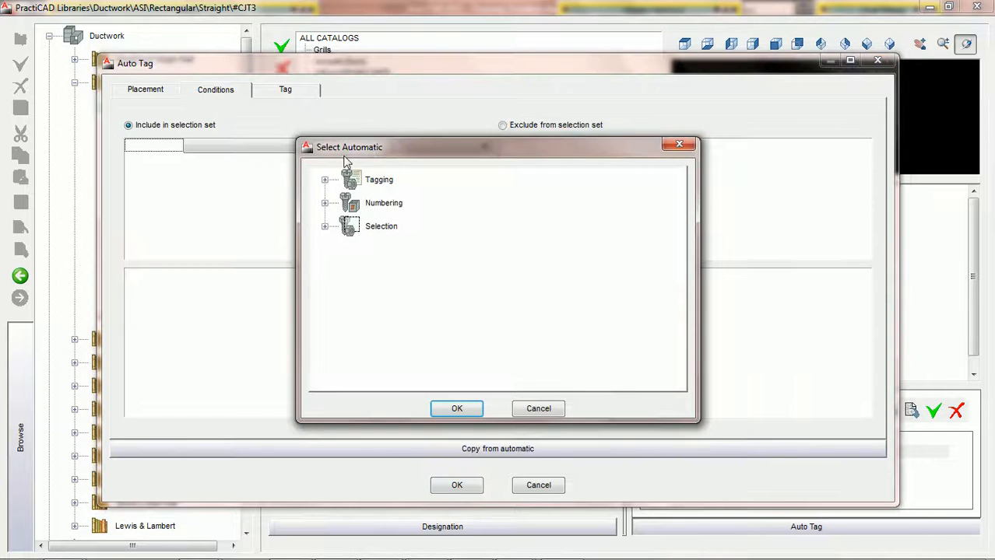
left_click(530, 410)
left_click(482, 148)
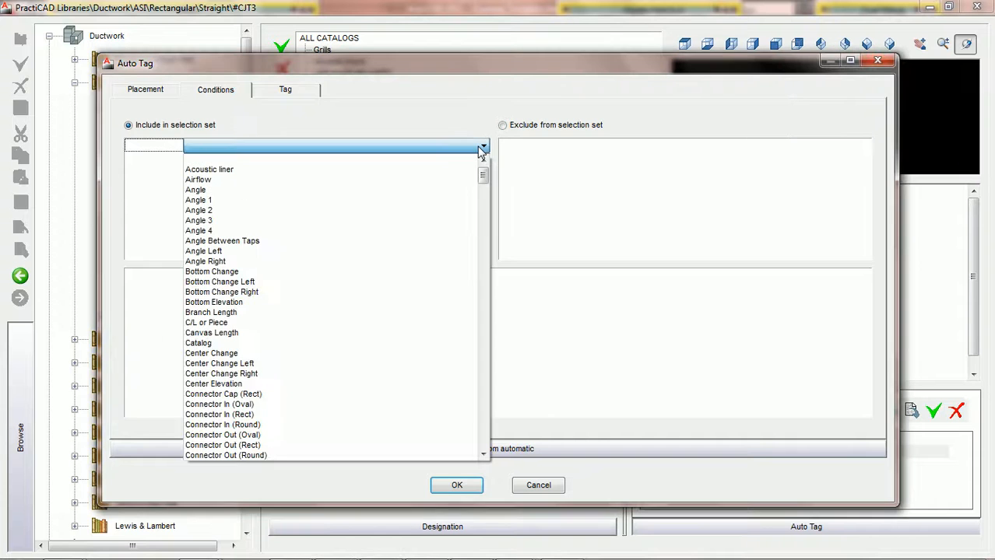
type("ca")
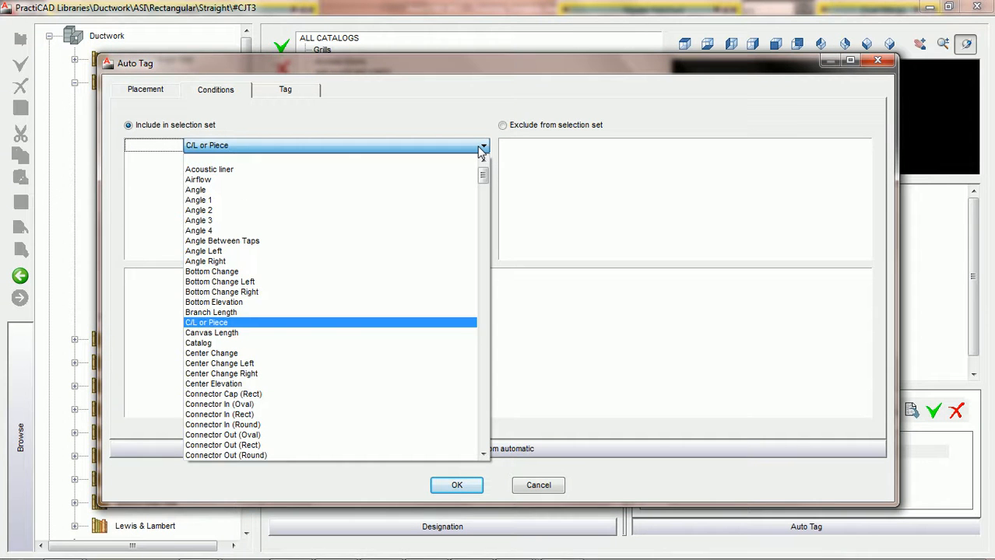
left_click(244, 343)
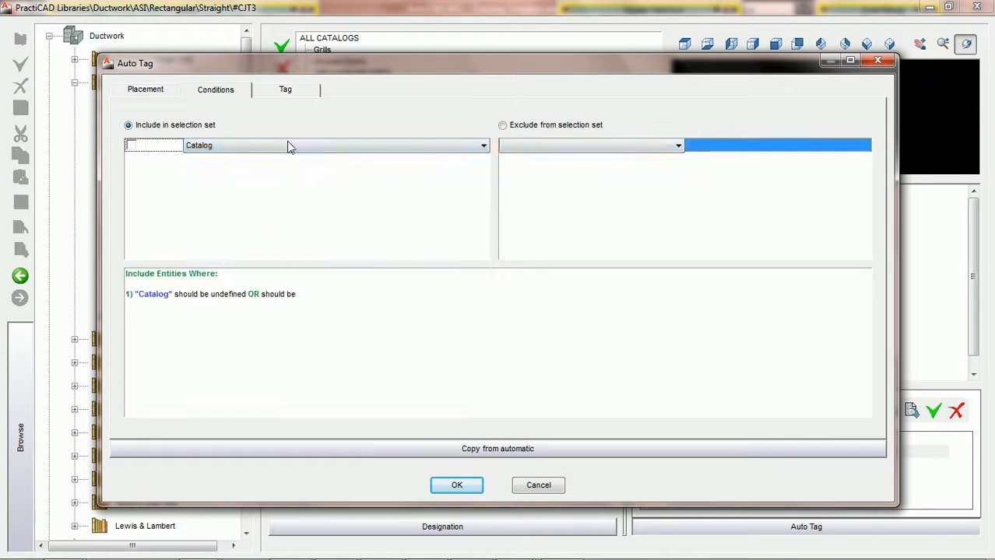
left_click(631, 149)
left_click(549, 180)
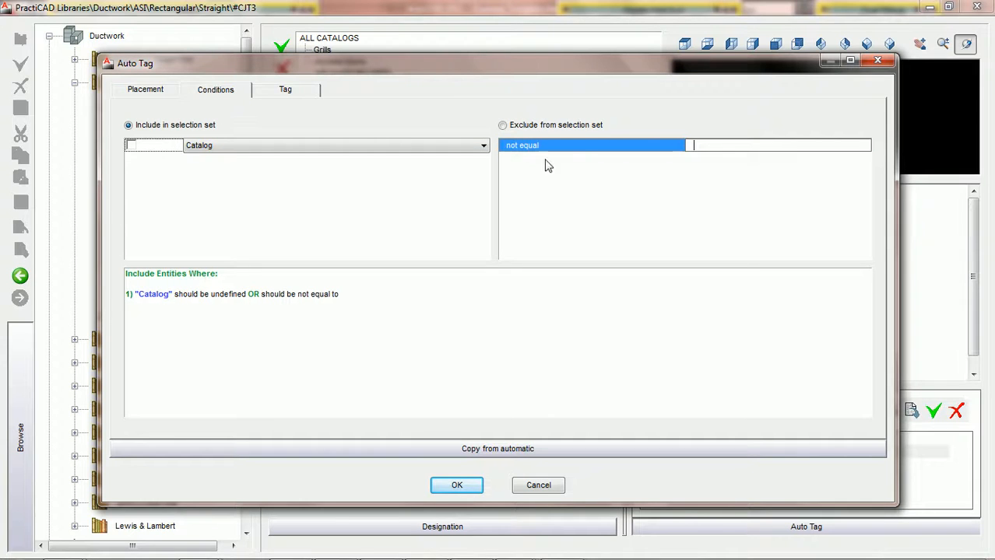
Set the condition's comparison value to PCAD ACCESS DOORS, require Catalog to be defined, and save the LENGTH AUTO tag.
type("PCAD AD AUTO")
key("BackSpace")
key("BackSpace")
key("BackSpace")
key("BackSpace")
key("BackSpace")
key("BackSpace")
type("cc")
key("BackSpace")
key("BackSpace")
type("CCESS DOORS")
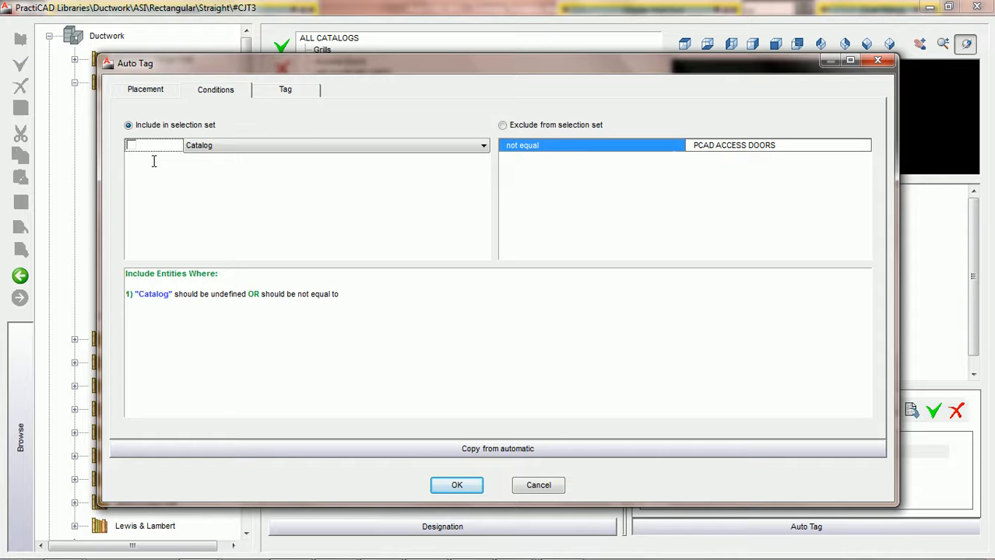
left_click(133, 148)
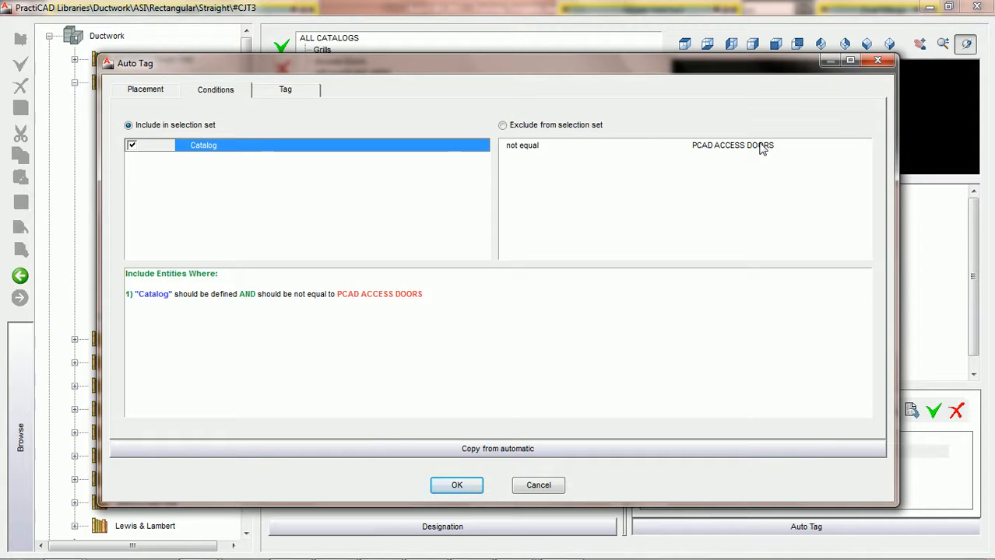
left_click(461, 484)
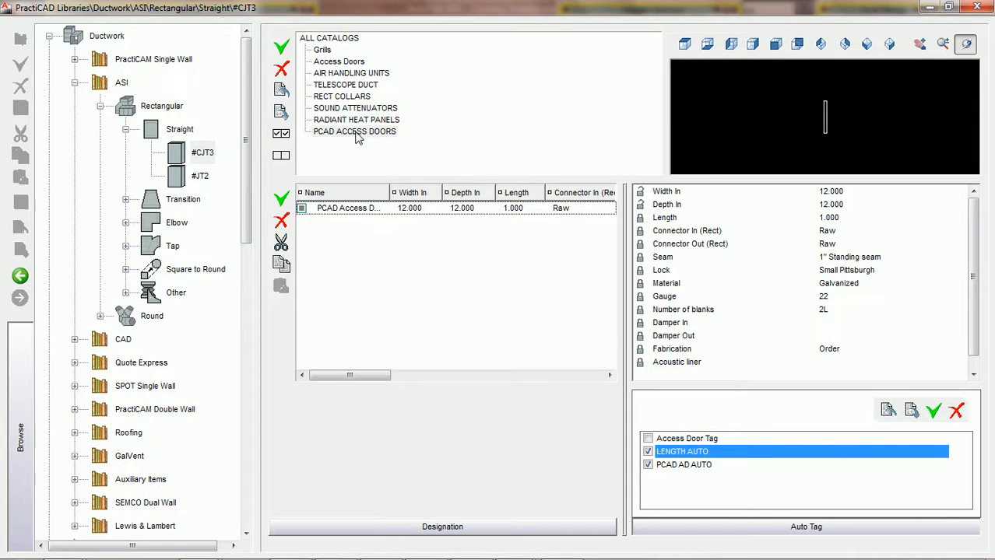
Close the PractiCAD libraries and erase the existing access door and its tags from the duct drawing.
left_click(691, 465)
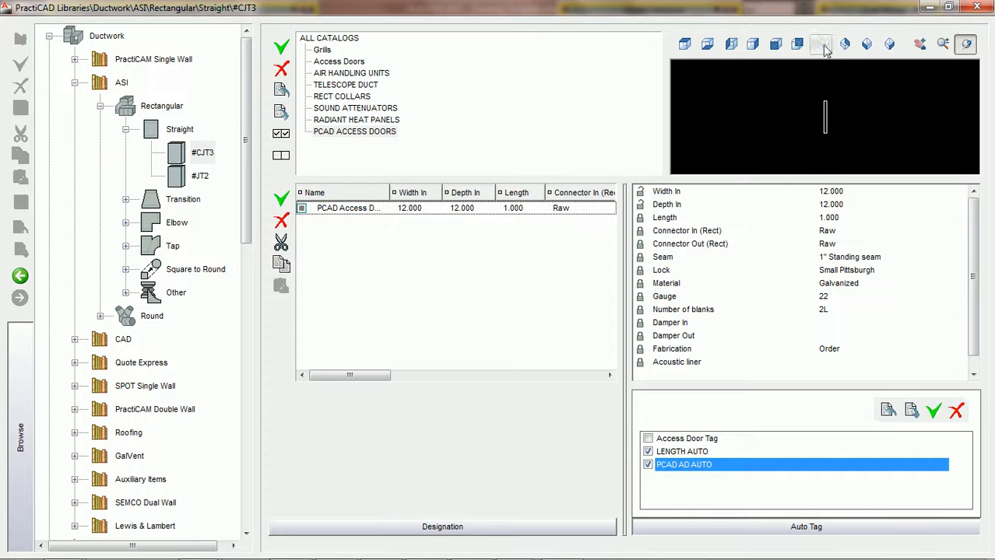
left_click(976, 7)
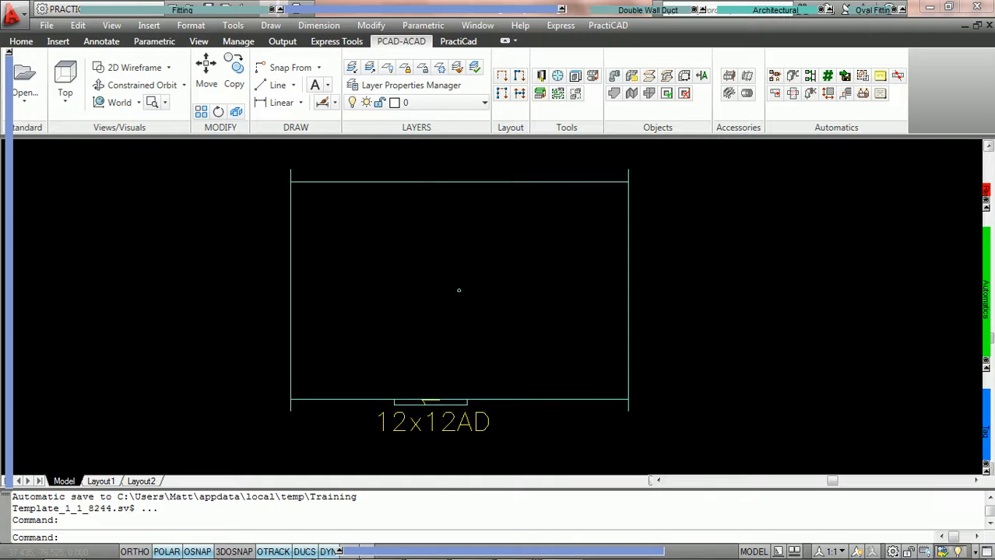
left_click(553, 377)
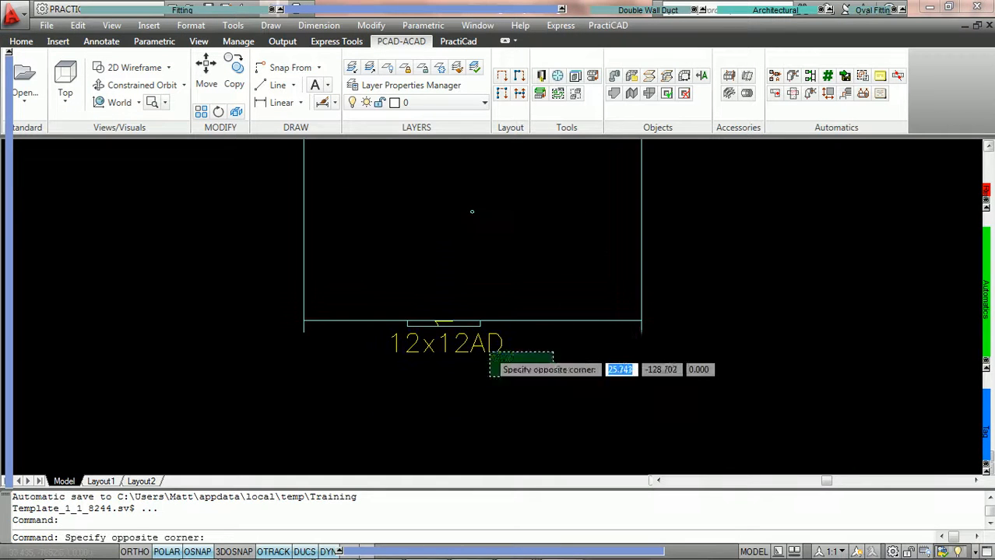
left_click(393, 324)
key("Delete")
Place a PCAD Access Door as a tap on the duct's lower edge, its side about 18.4 from the duct's In end.
scroll(424, 243, "down", 2)
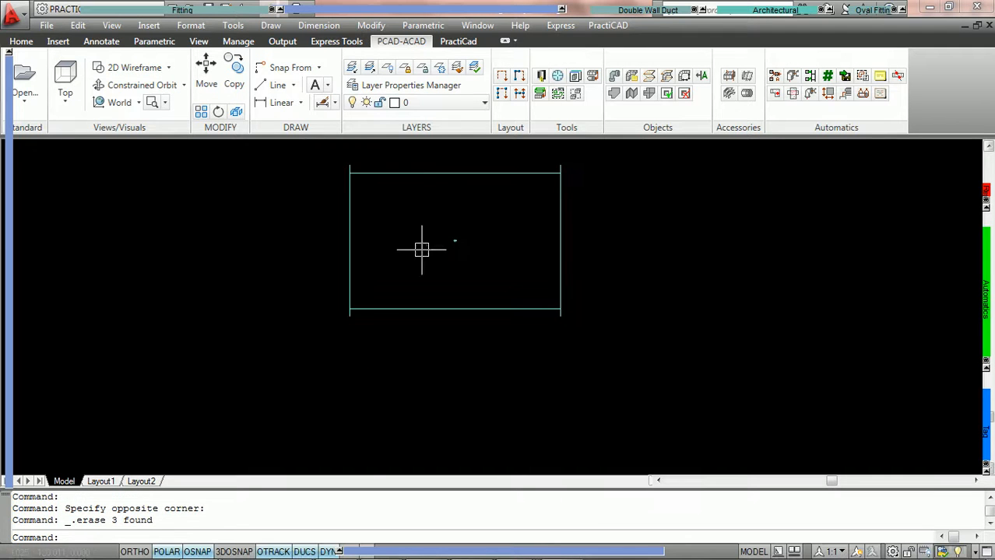
mouse_move(221, 10)
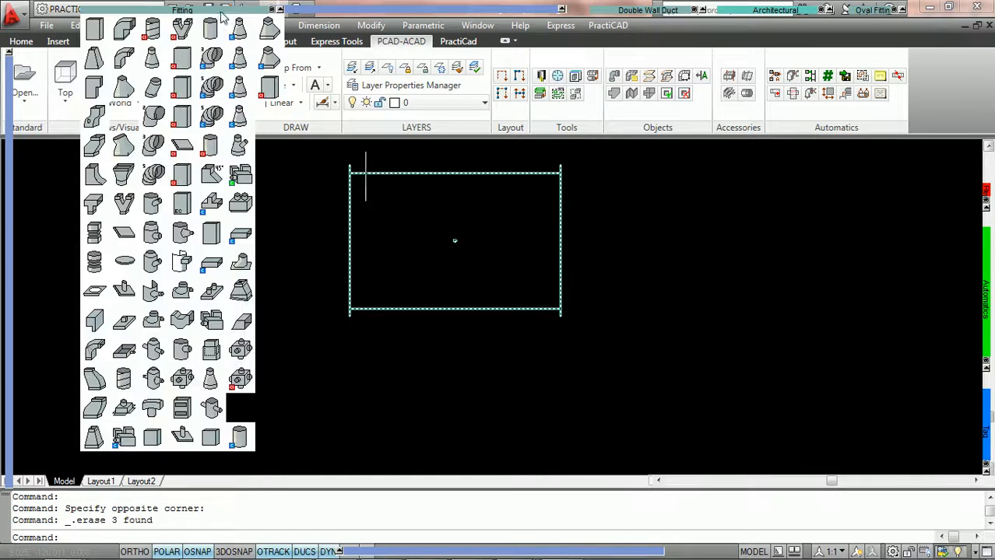
left_click(269, 87)
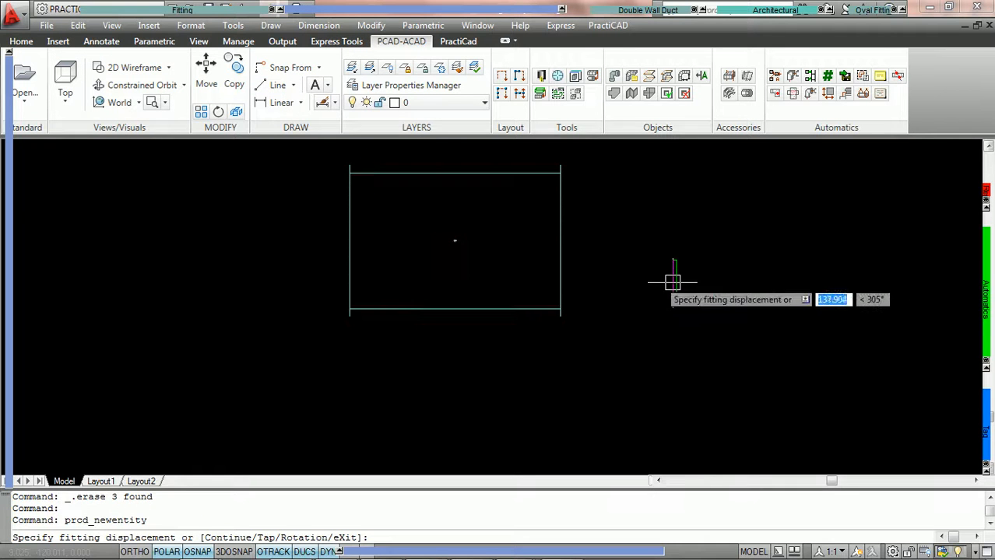
type("T")
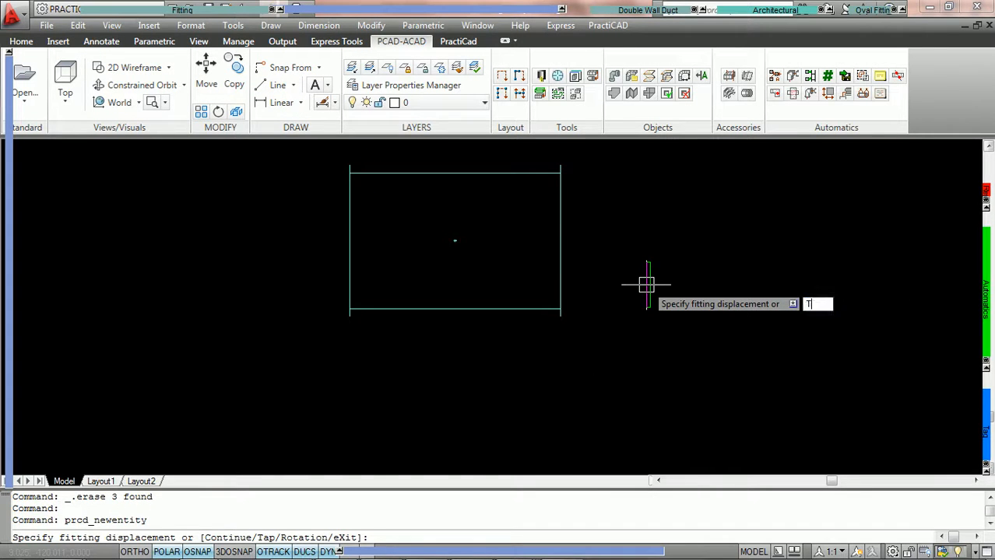
key("Return")
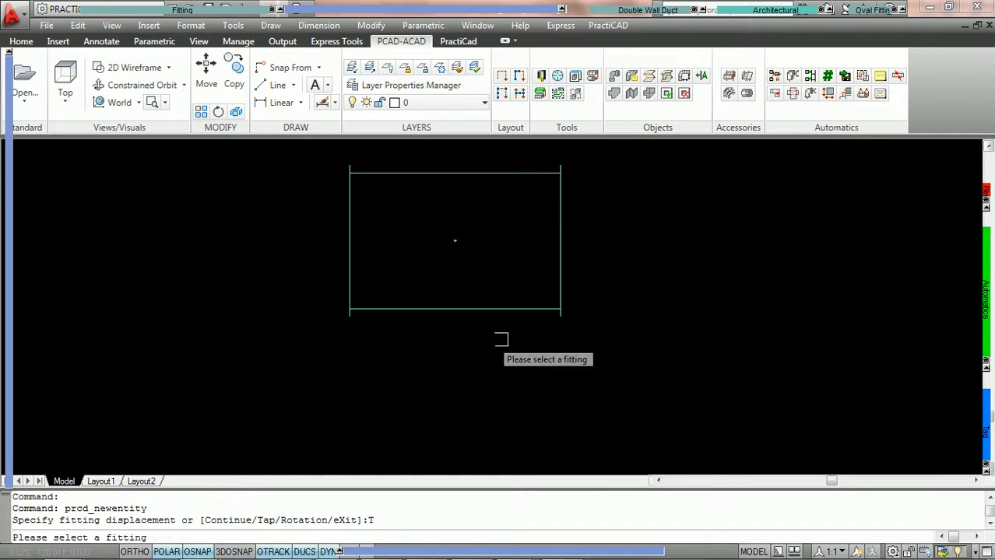
left_click(437, 309)
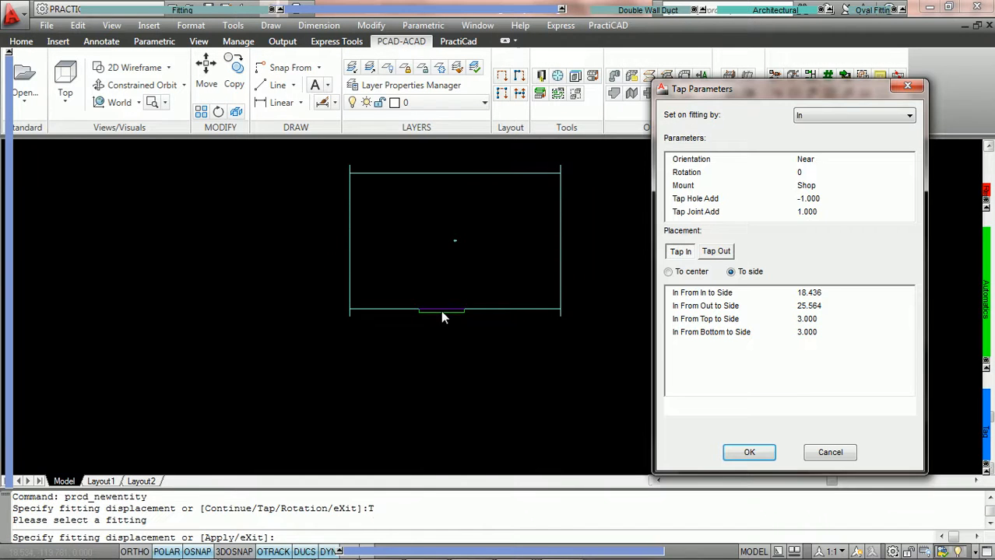
left_click(763, 459)
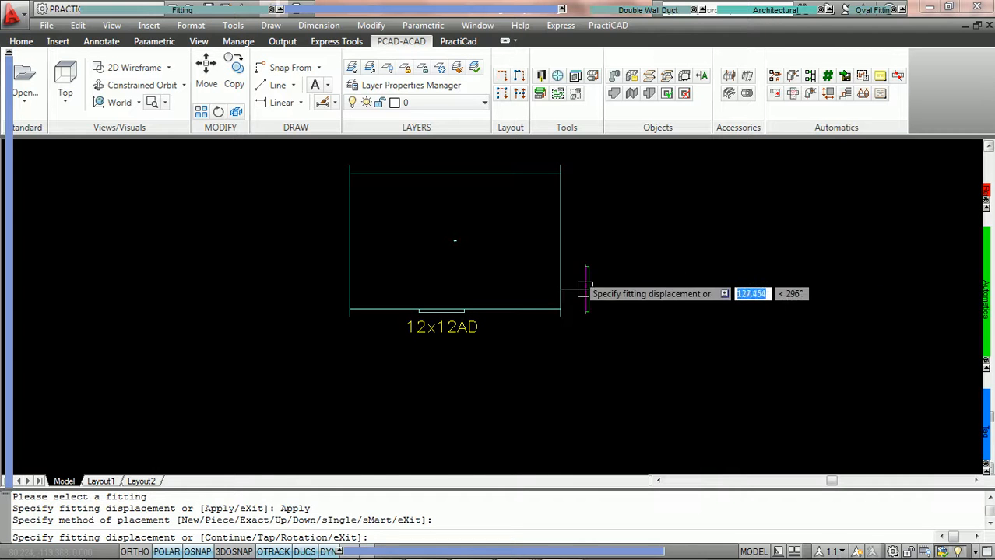
key("Escape")
Examine the newly placed access door and its tag on the duct's lower edge.
scroll(467, 290, "up", 2)
middle_click_drag(526, 260, 526, 304)
middle_click_drag(574, 362, 566, 291)
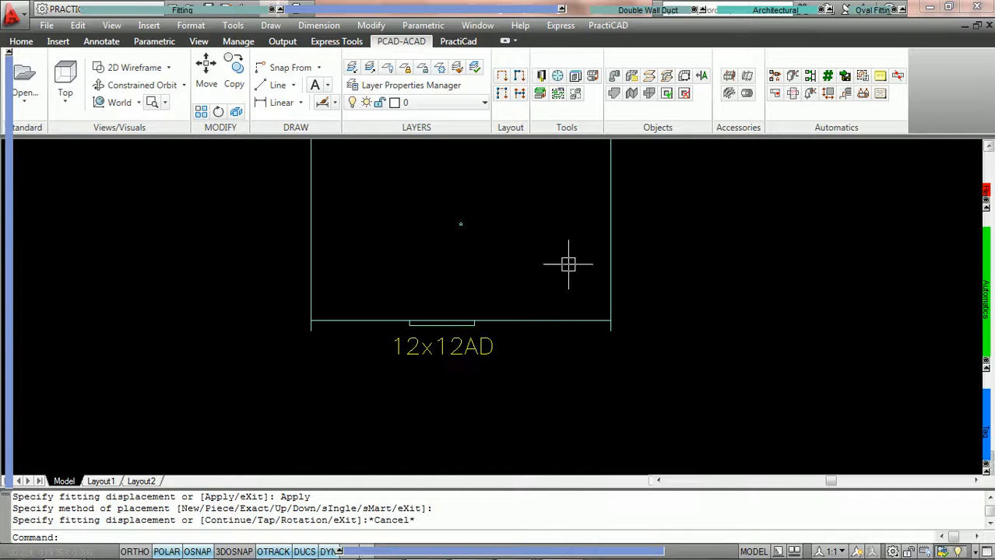
scroll(508, 209, "down", 2)
middle_click_drag(523, 204, 447, 230)
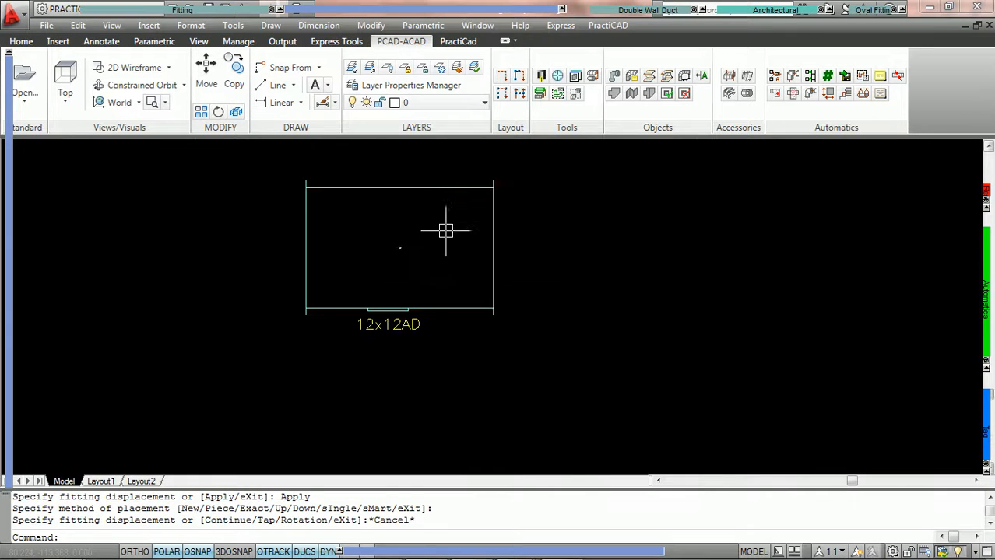
double_click(363, 184)
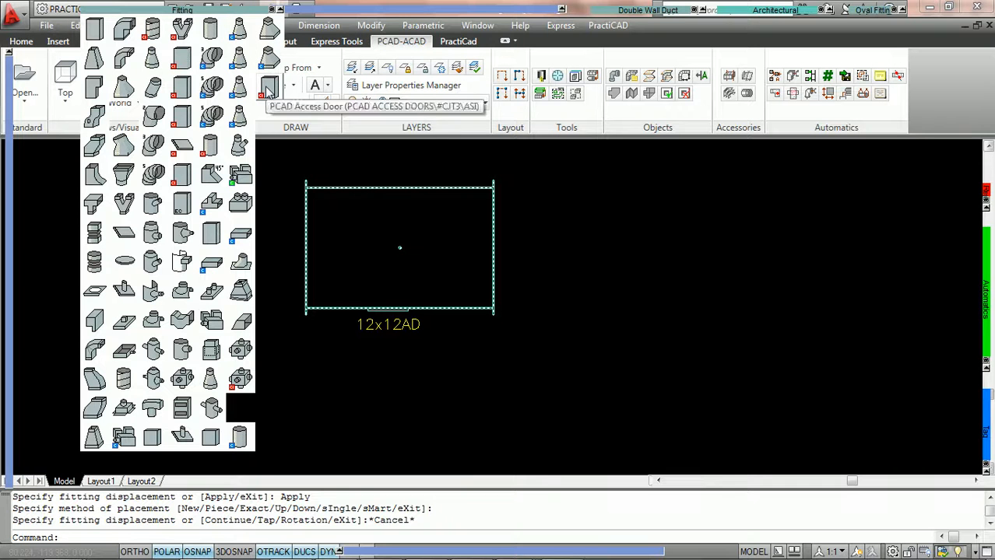
left_click(267, 89)
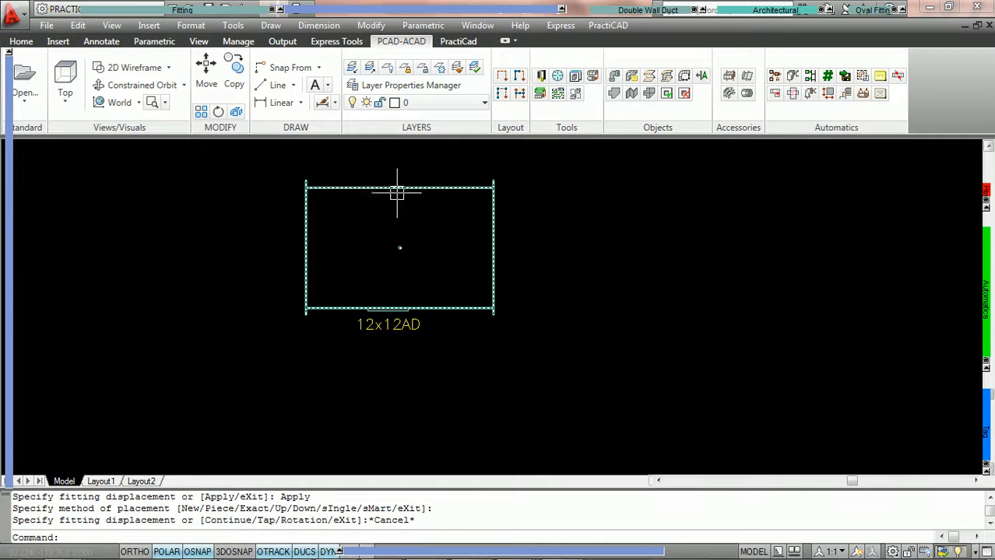
mouse_move(433, 228)
middle_mouse_down()
mouse_move(514, 240)
mouse_move(499, 255)
middle_mouse_up()
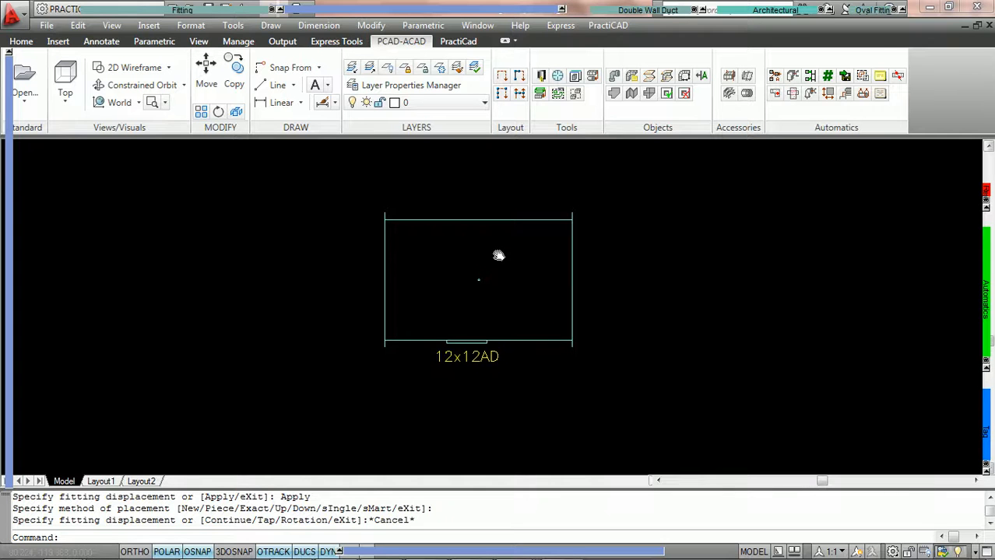